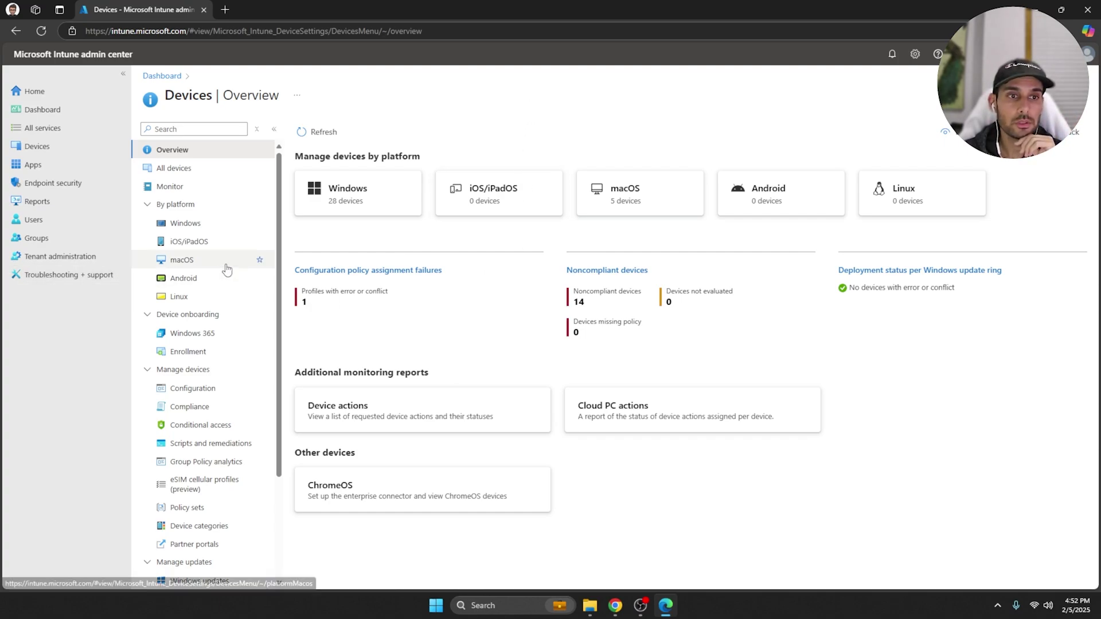
# Step: Go to macOS configuration policies and begin creating a new policy
pyautogui.click(199, 264)
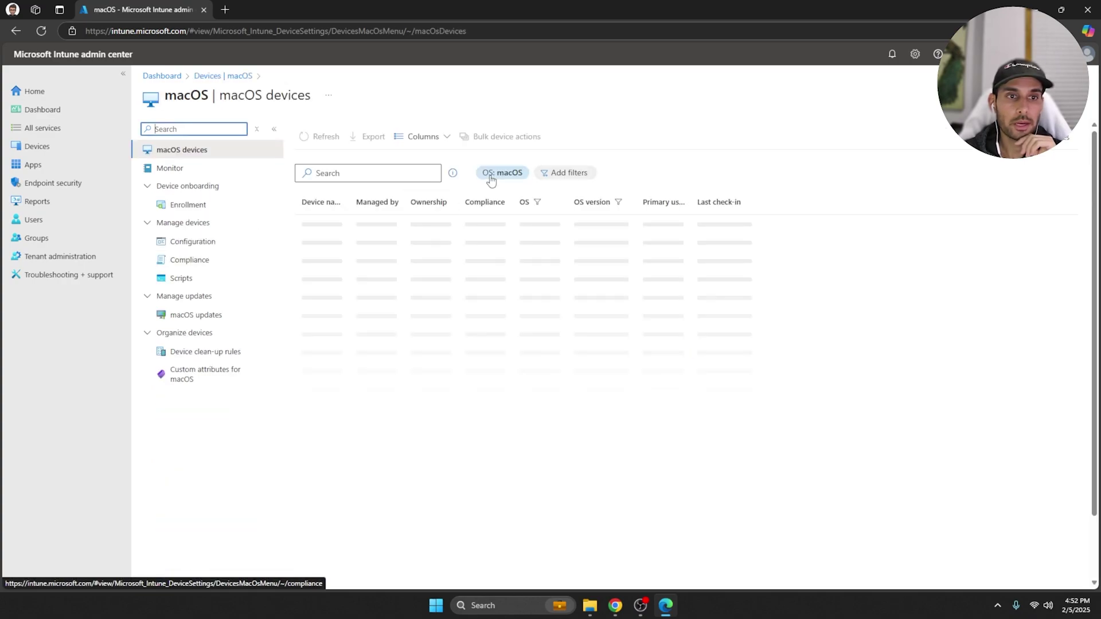
pyautogui.click(210, 248)
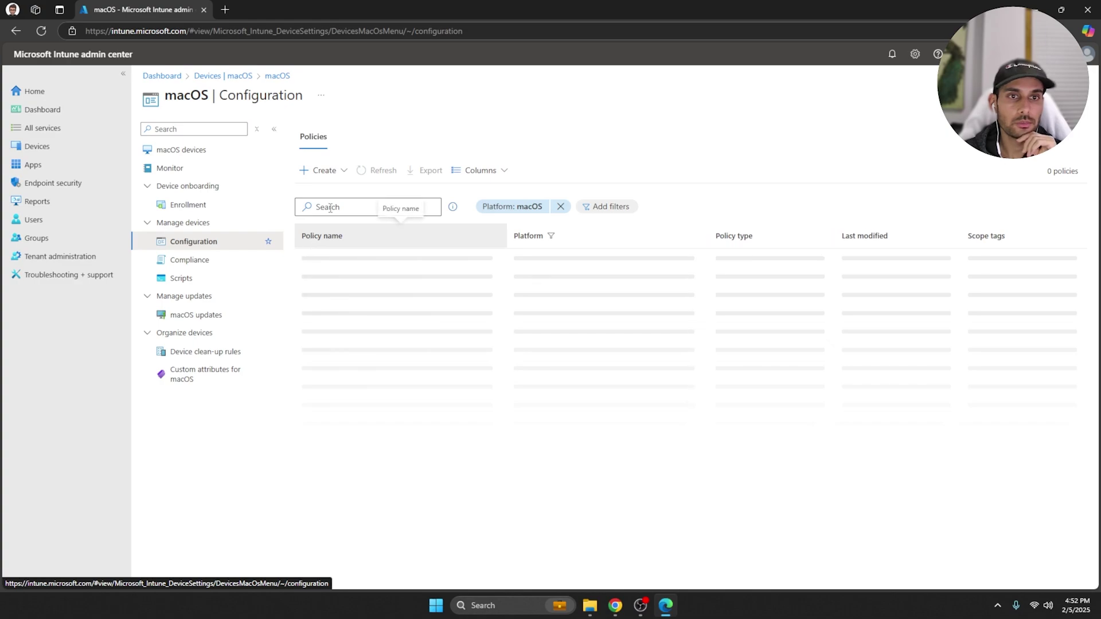
pyautogui.click(336, 174)
pyautogui.click(338, 192)
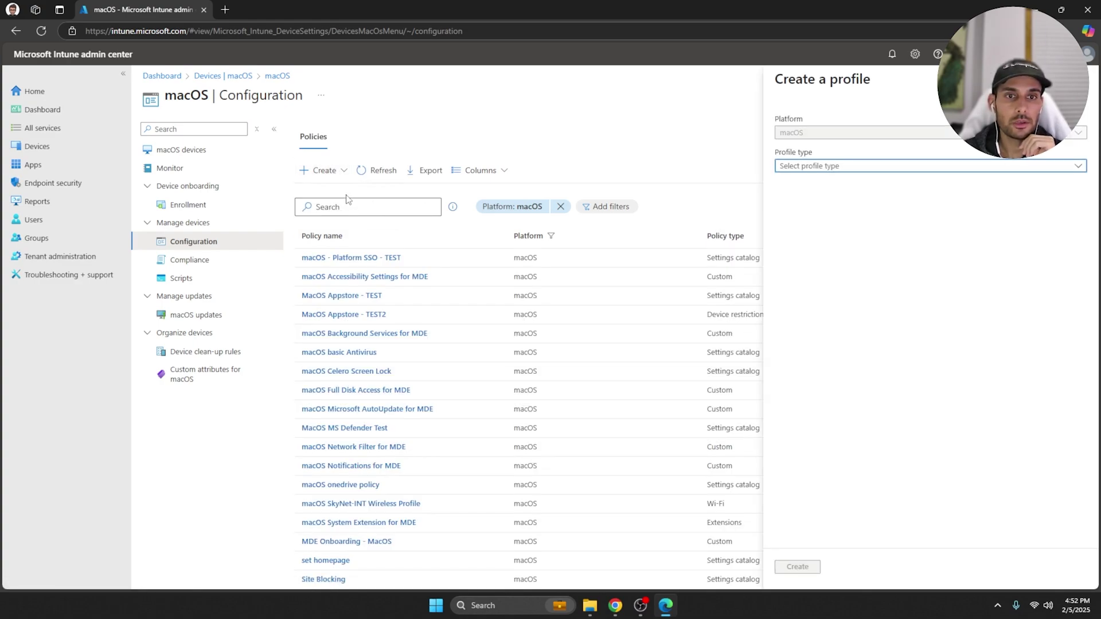
# Step: Choose the Settings catalog profile type and name it 'MacOS Appstore - TEST'
pyautogui.click(826, 172)
pyautogui.click(811, 183)
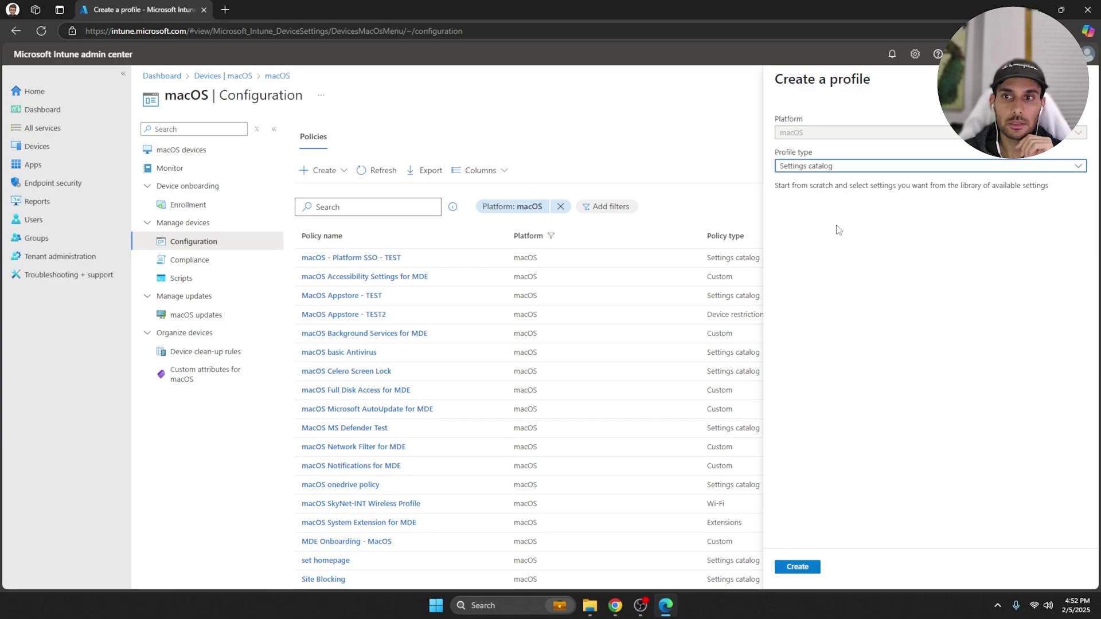
pyautogui.click(809, 568)
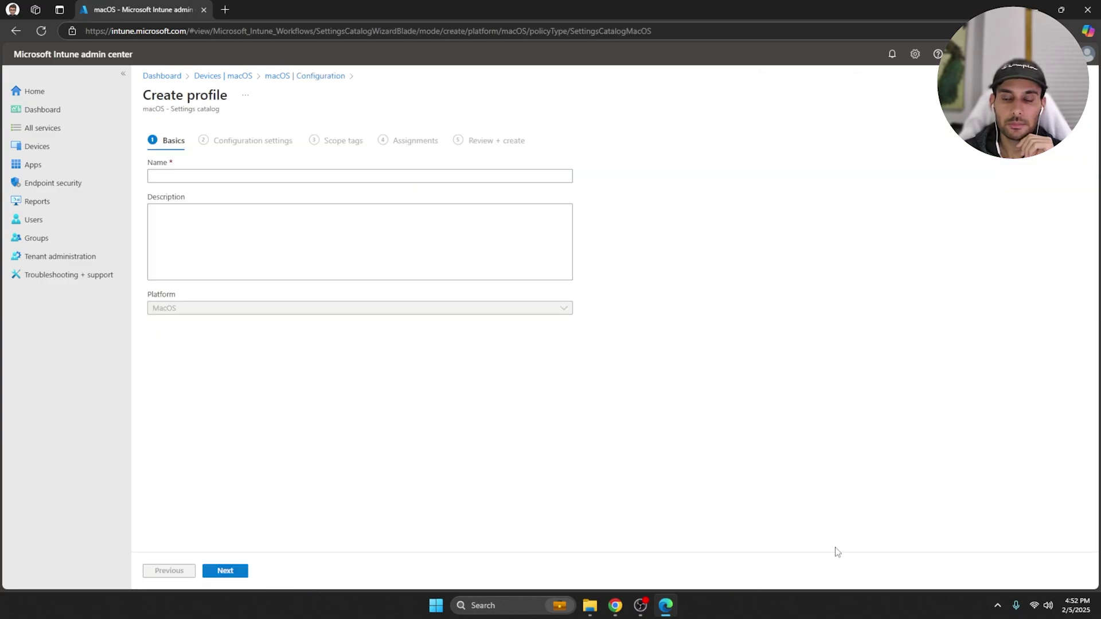
pyautogui.click(365, 171)
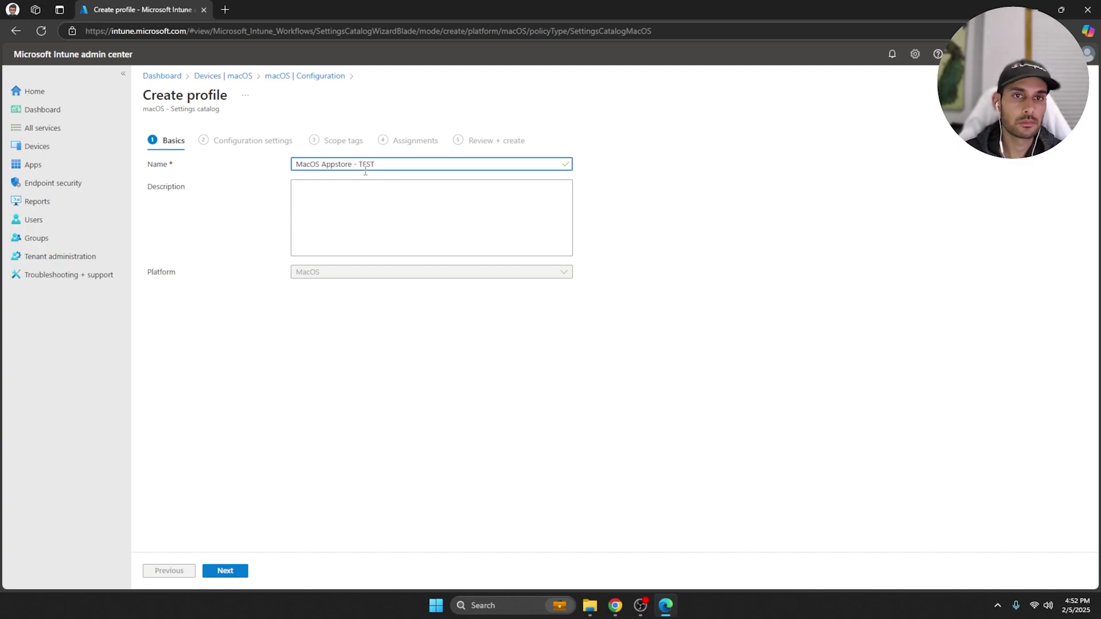
pyautogui.click(229, 571)
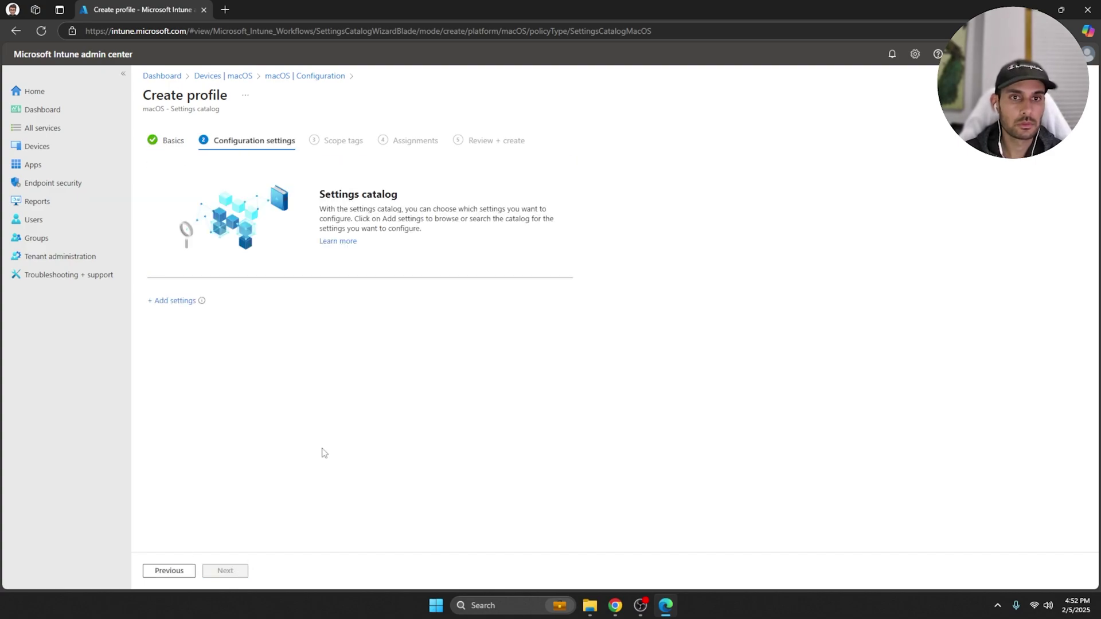
# Step: Open the settings picker and show the App Store category's settings
pyautogui.click(171, 301)
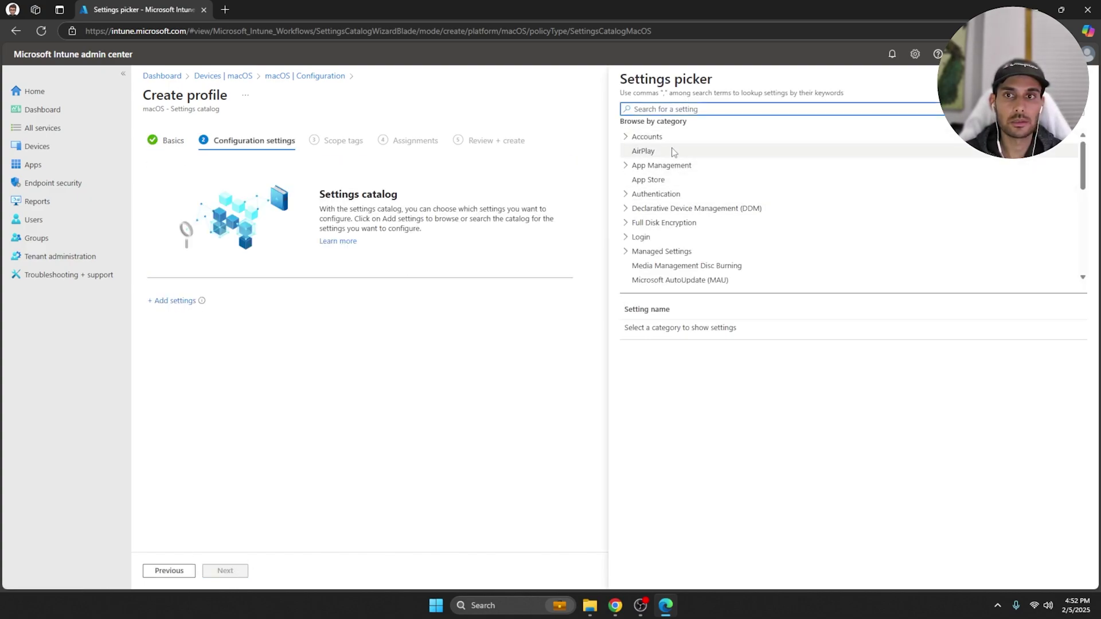
pyautogui.click(654, 181)
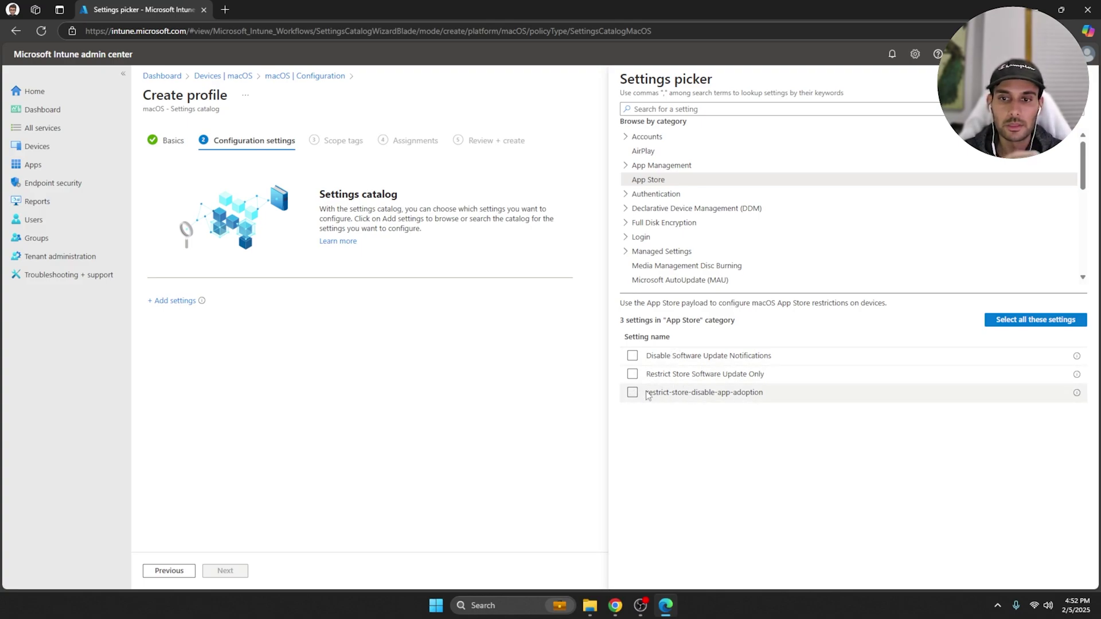
# Step: Add Restrict Store Software Update Only to the profile and set it to True
pyautogui.click(633, 374)
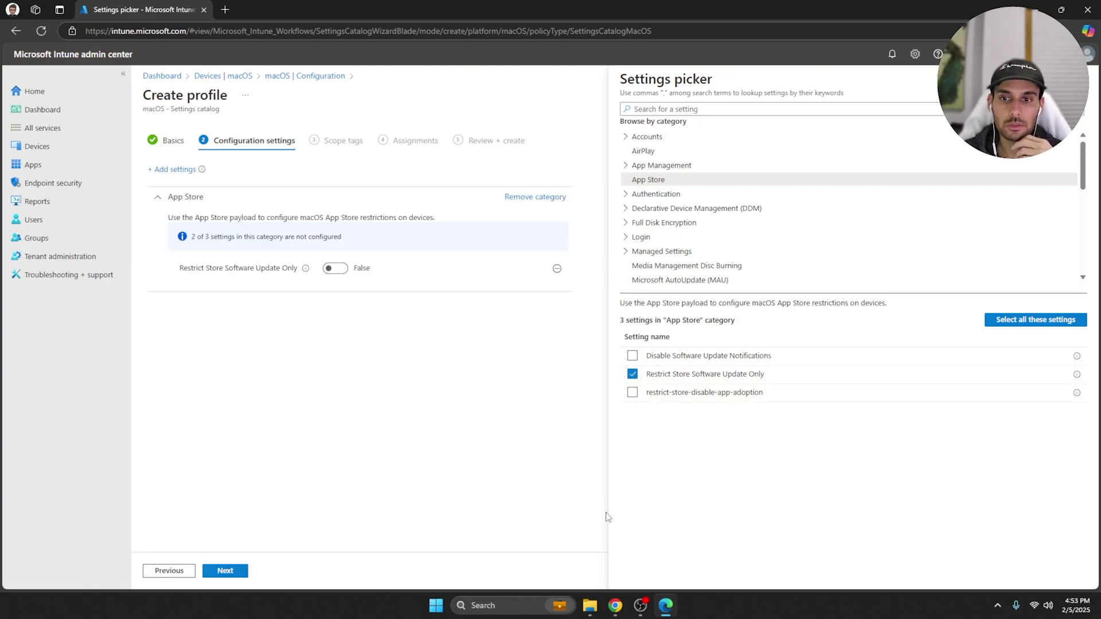
pyautogui.click(224, 572)
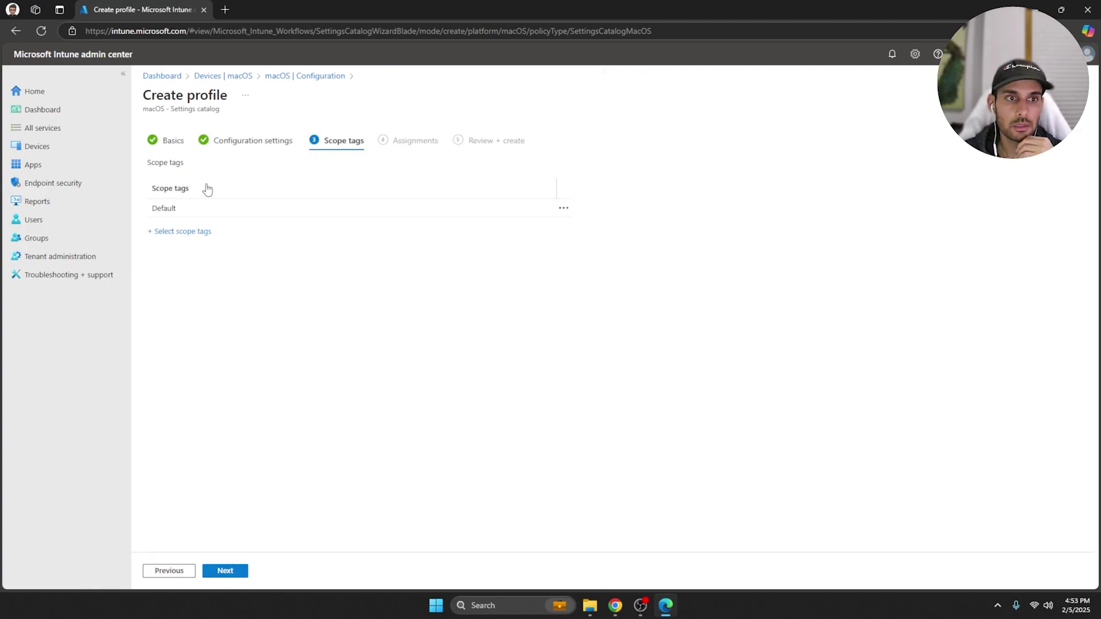
pyautogui.click(254, 148)
pyautogui.click(338, 269)
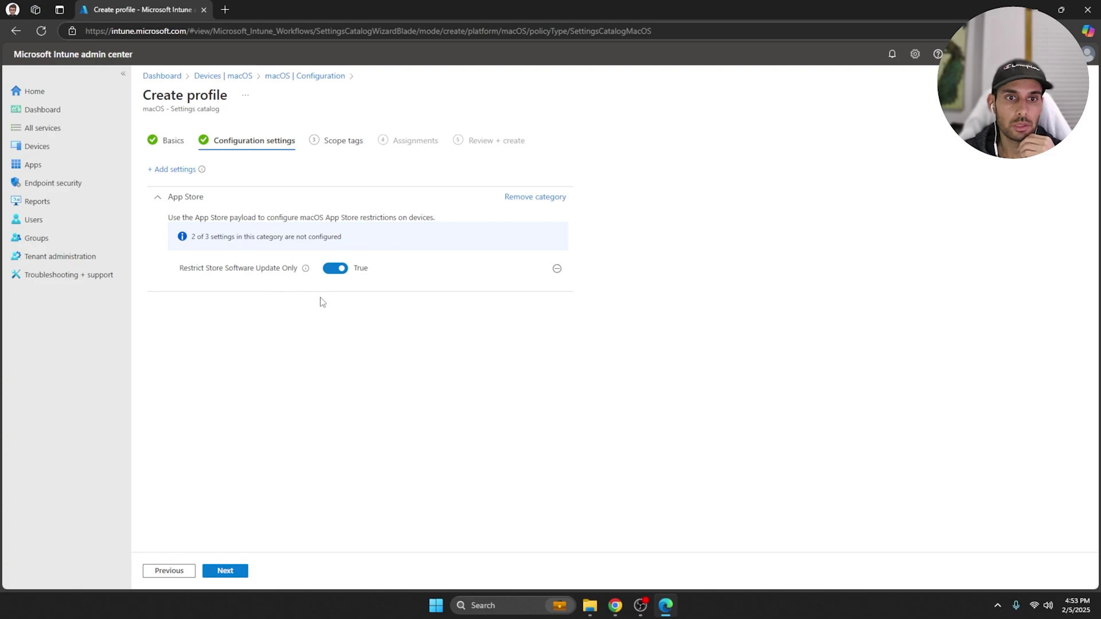
# Step: Skip scope tags and include the Intune MacOS devices (Test group) in assignments
pyautogui.click(241, 571)
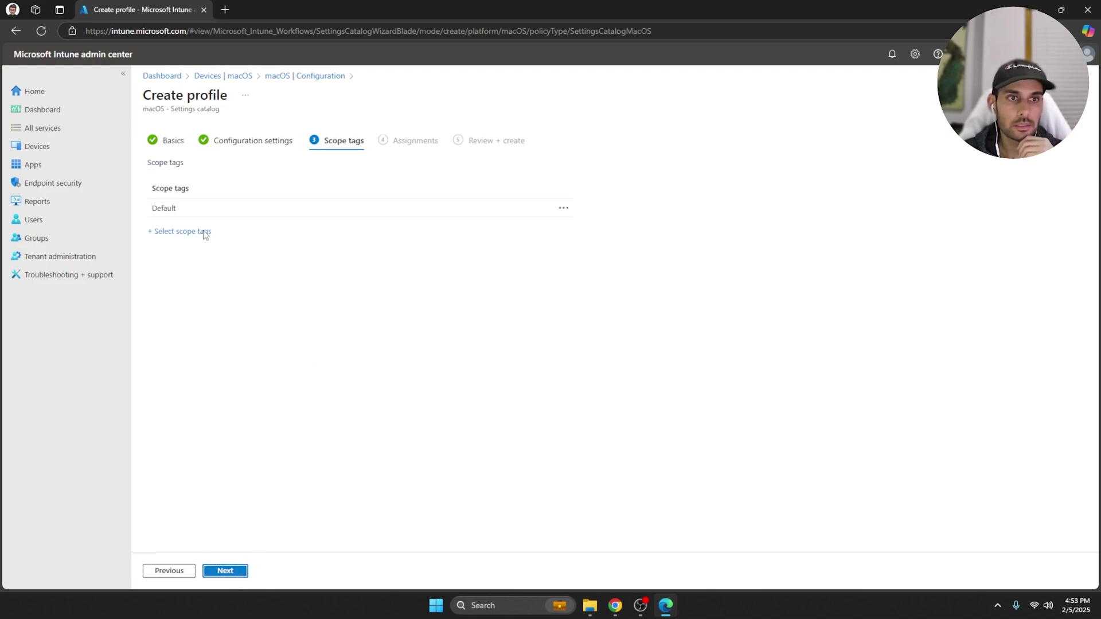
pyautogui.click(225, 571)
pyautogui.click(188, 182)
pyautogui.click(573, 167)
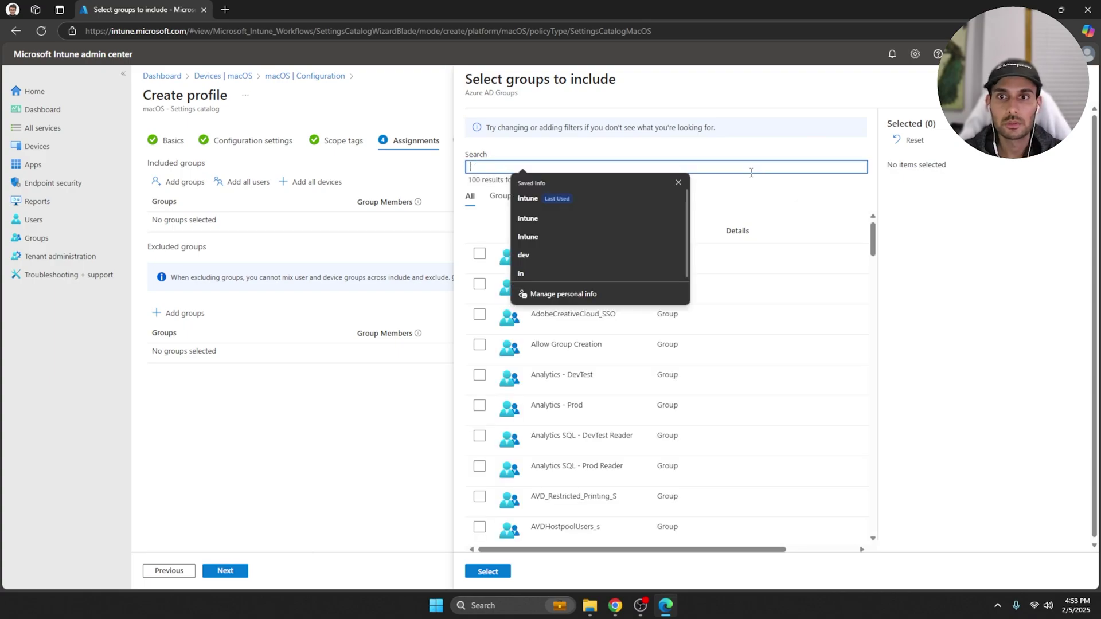
pyautogui.click(573, 199)
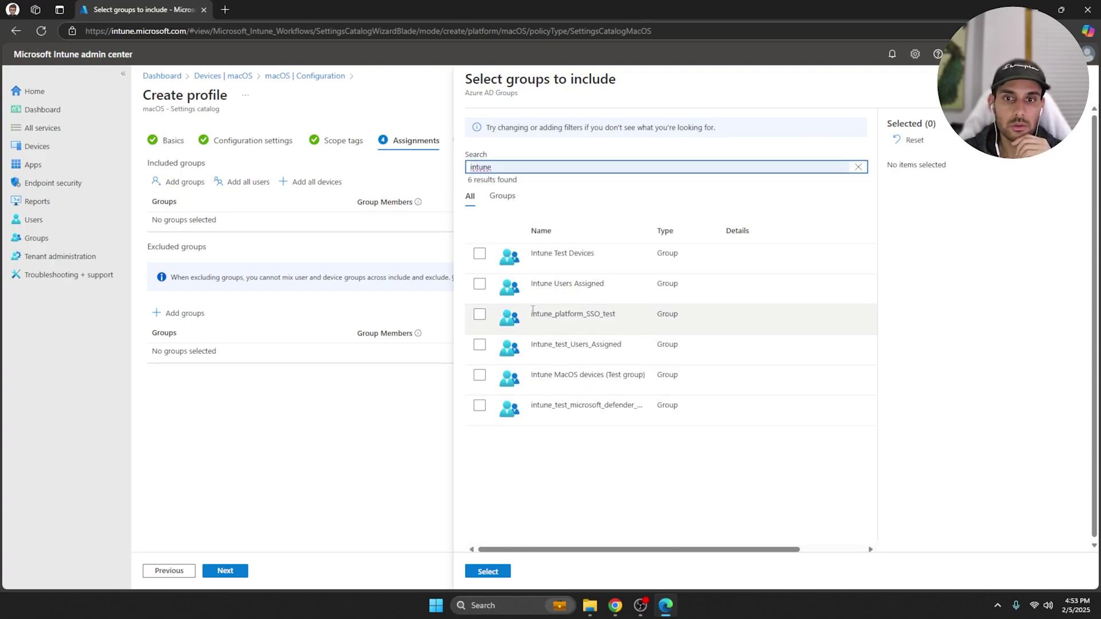
pyautogui.click(542, 376)
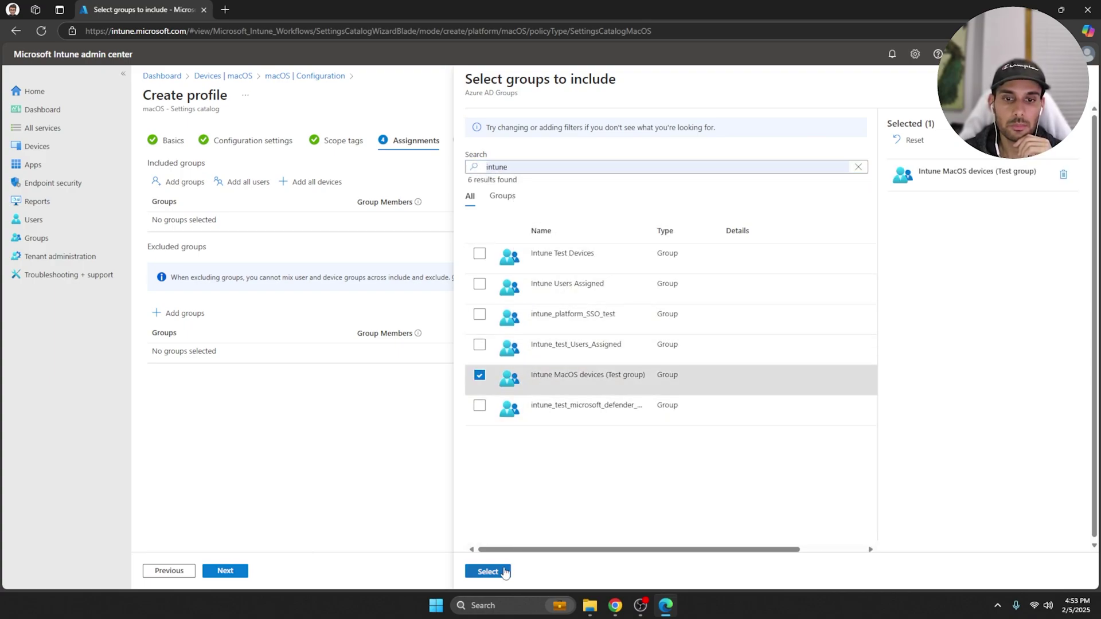
pyautogui.click(501, 571)
# Step: Review the summary and create the MacOS Appstore - TEST policy
pyautogui.click(225, 571)
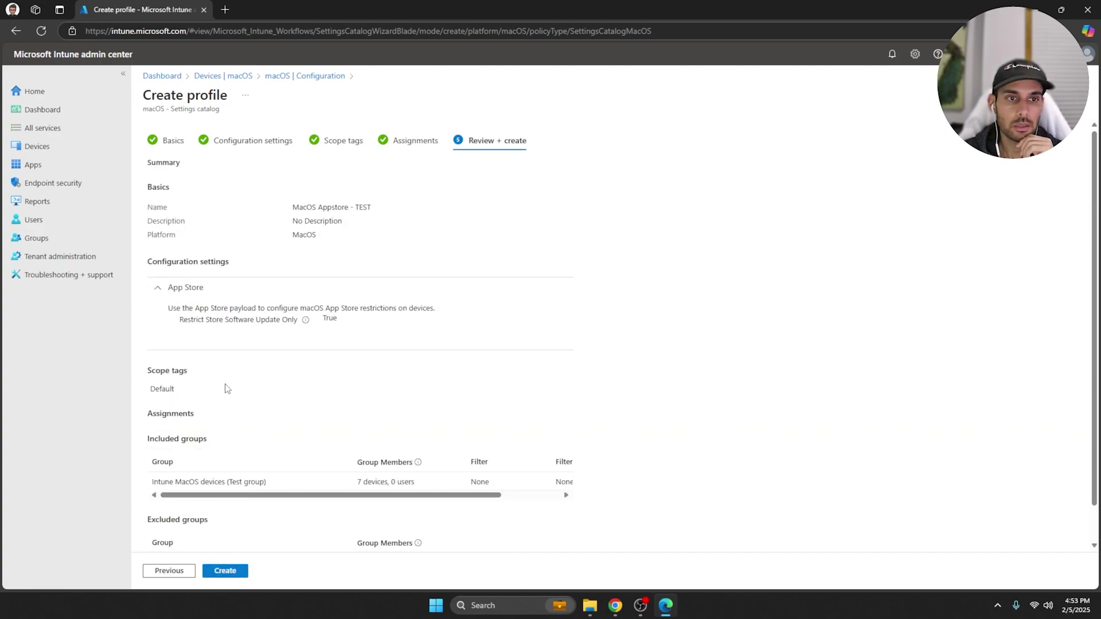
pyautogui.scroll(-1, 342, 298)
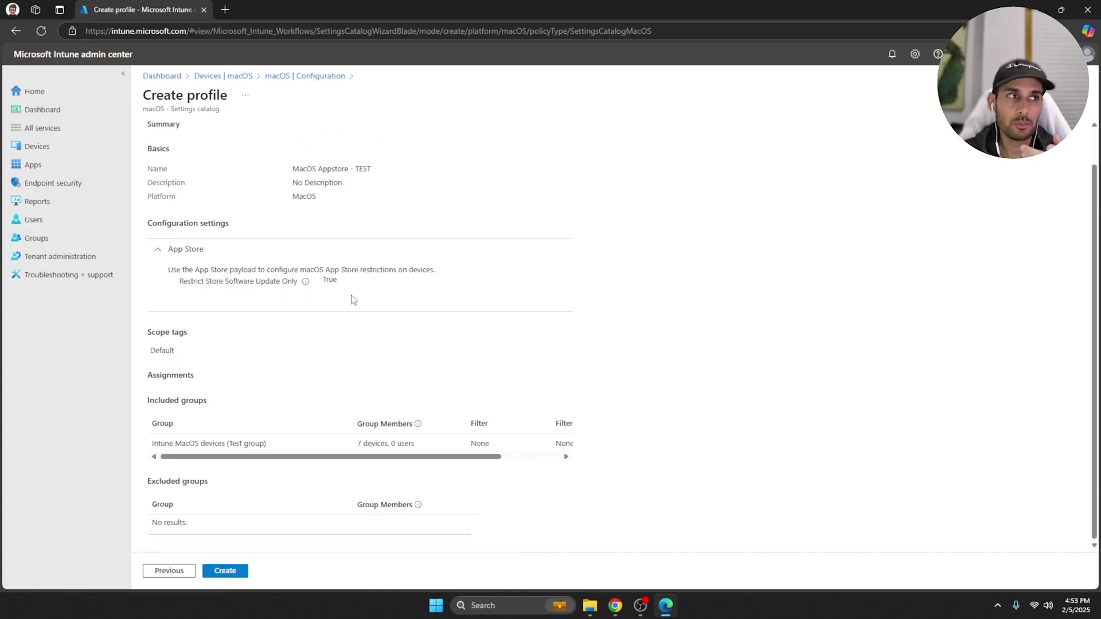
pyautogui.click(237, 573)
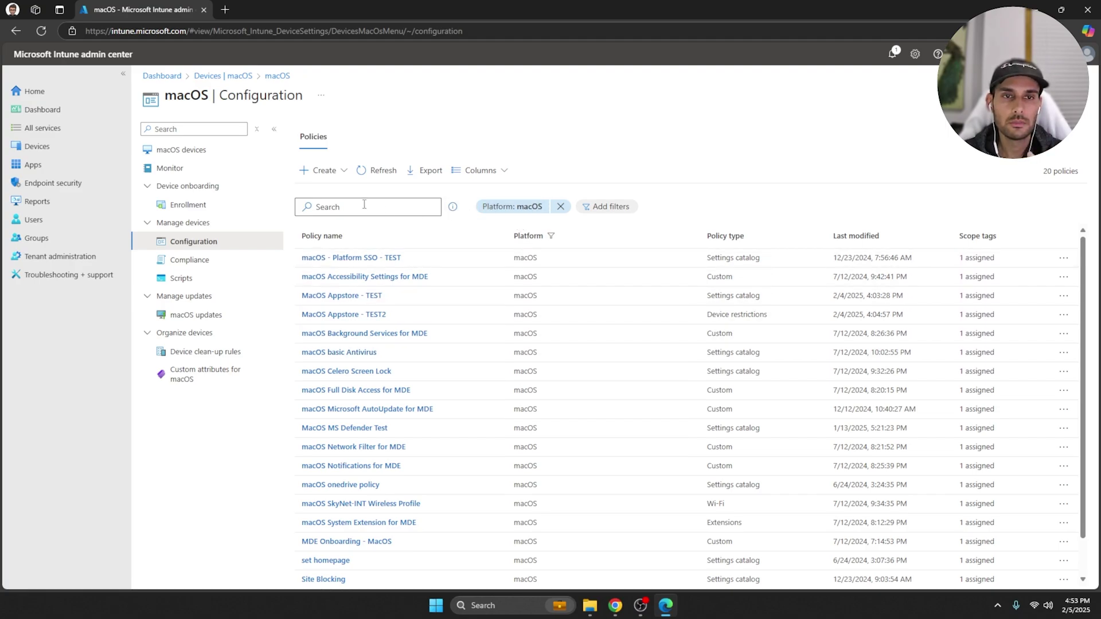
# Step: Start a new macOS Device restrictions template profile named 'Appstore - TEST2'
pyautogui.click(325, 171)
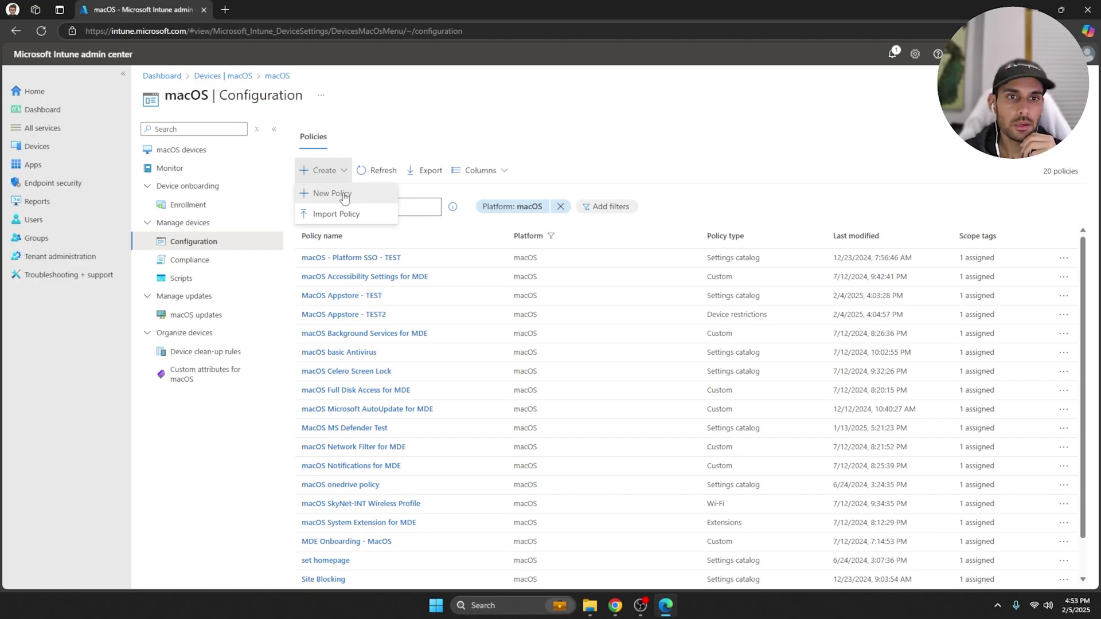
pyautogui.click(344, 198)
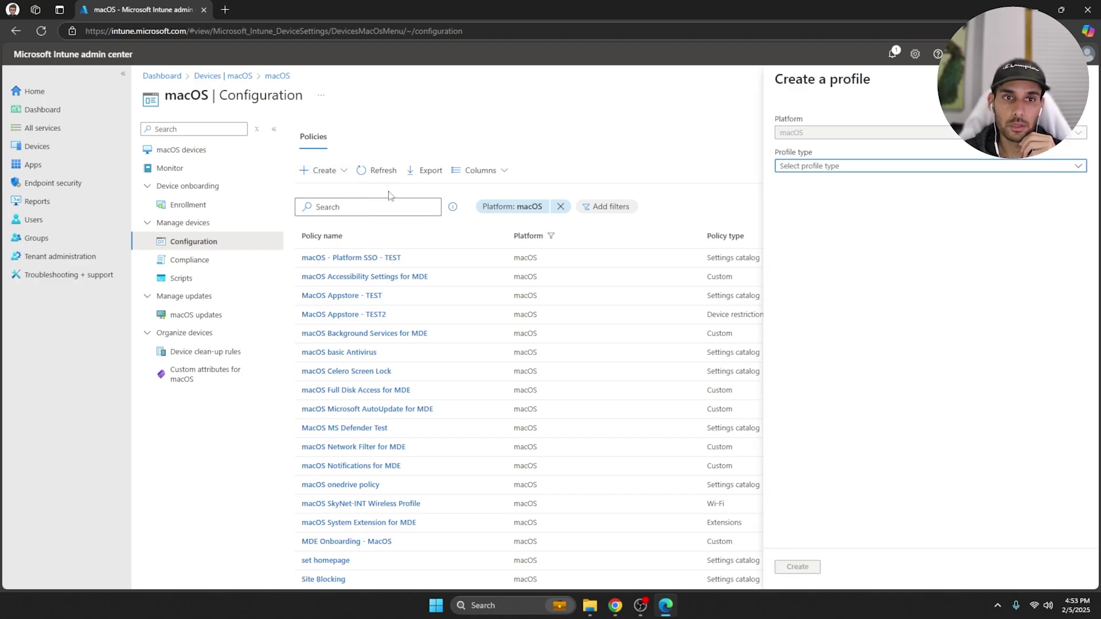
pyautogui.click(846, 167)
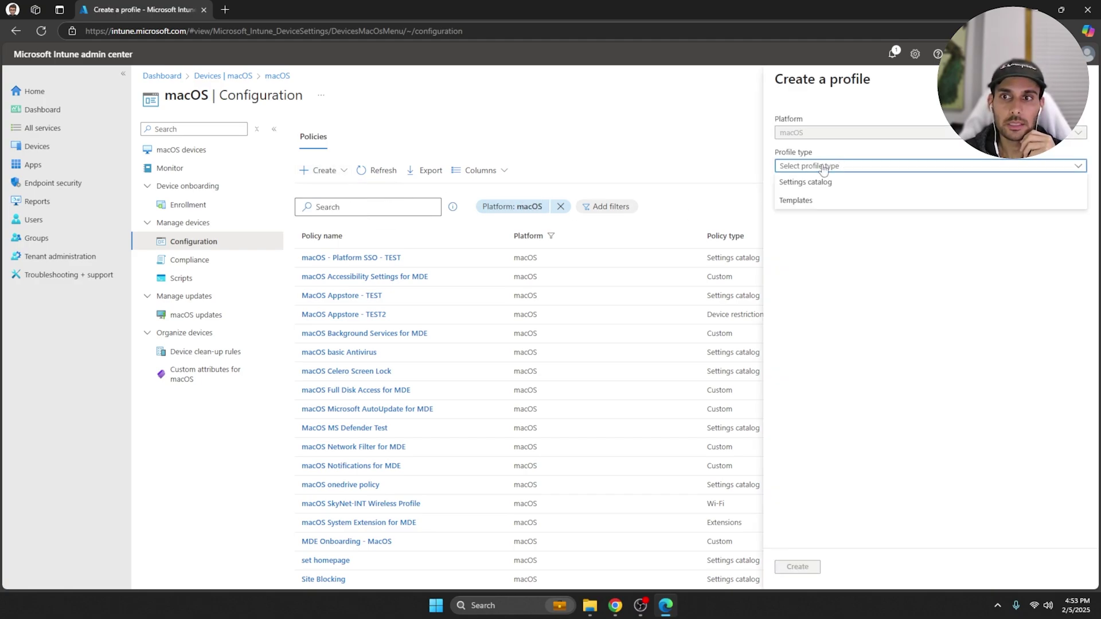
pyautogui.click(806, 201)
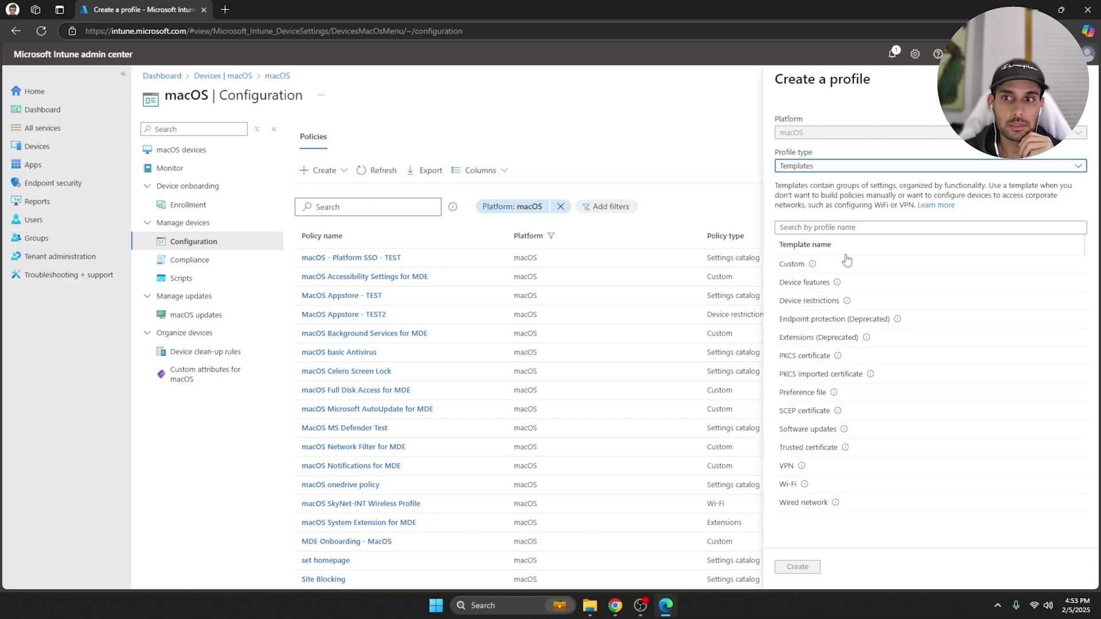
pyautogui.click(822, 302)
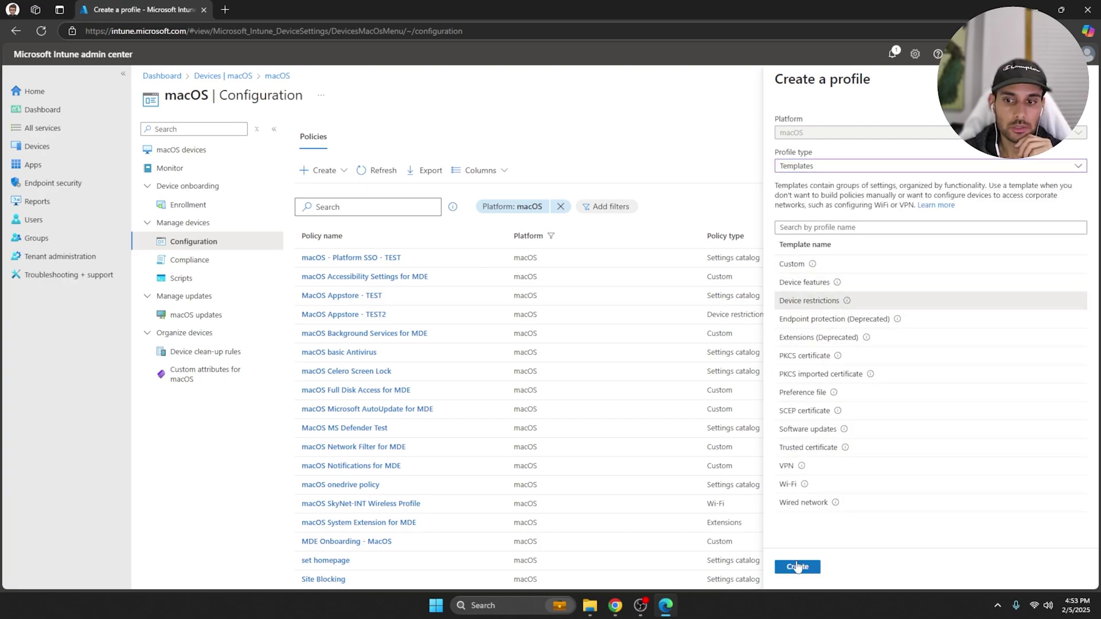
pyautogui.click(797, 566)
pyautogui.click(380, 162)
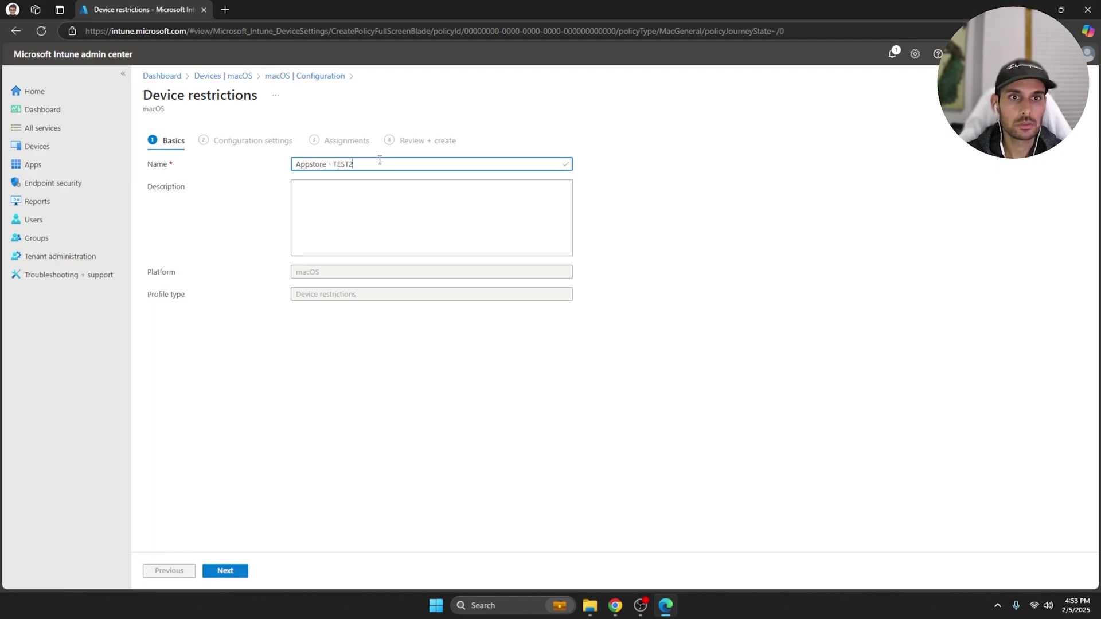
# Step: Under App Store, Doc Viewing, Gaming, block Game Center friends, Game Center and multiplayer gaming
pyautogui.click(236, 573)
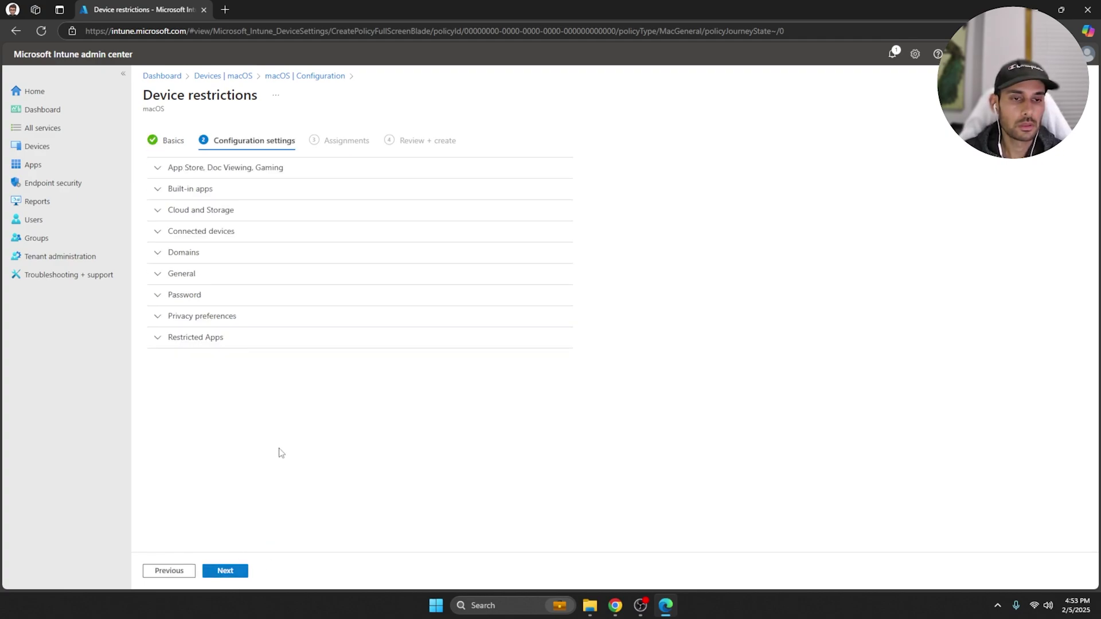
pyautogui.click(174, 178)
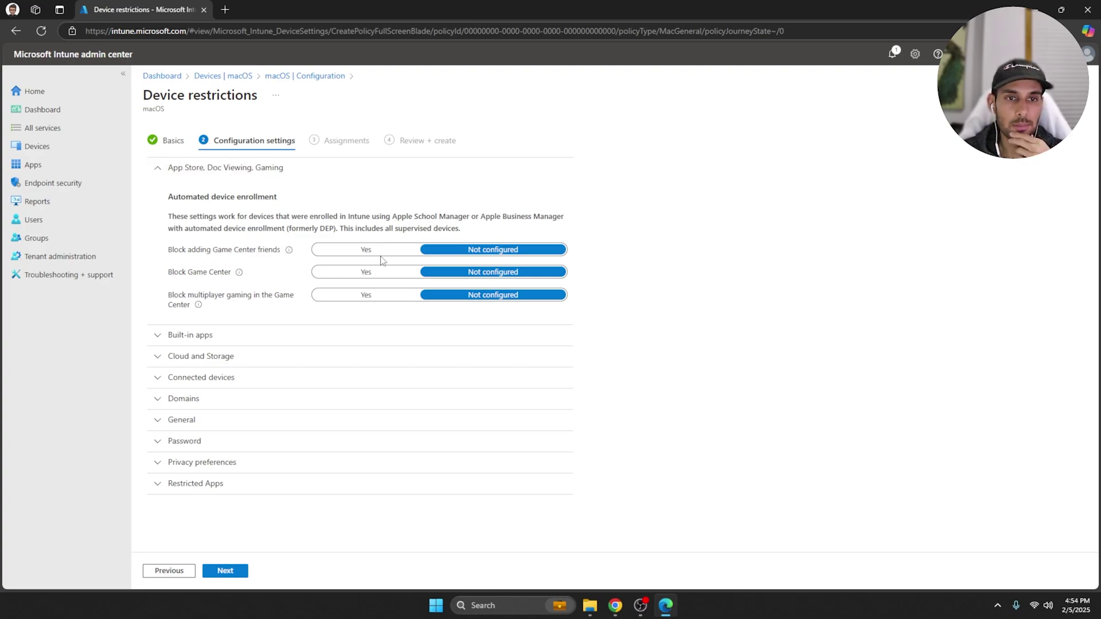
pyautogui.click(367, 250)
pyautogui.click(367, 272)
pyautogui.click(367, 295)
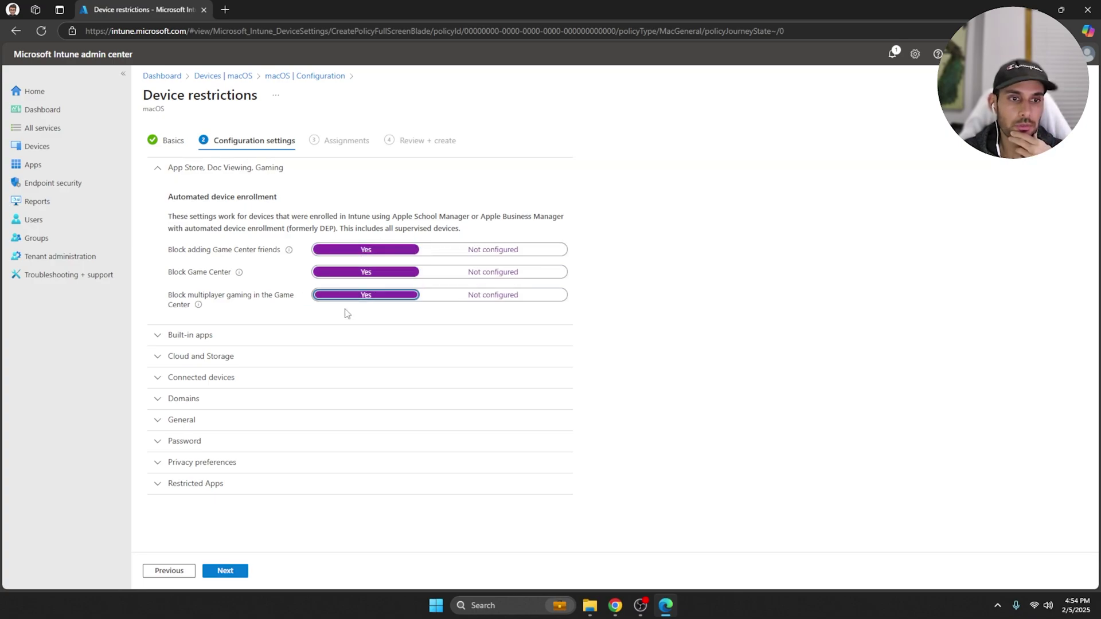
# Step: Review the Built-in apps, Cloud and Storage, and Connected devices settings without changing them
pyautogui.click(172, 335)
pyautogui.scroll(-2, 243, 281)
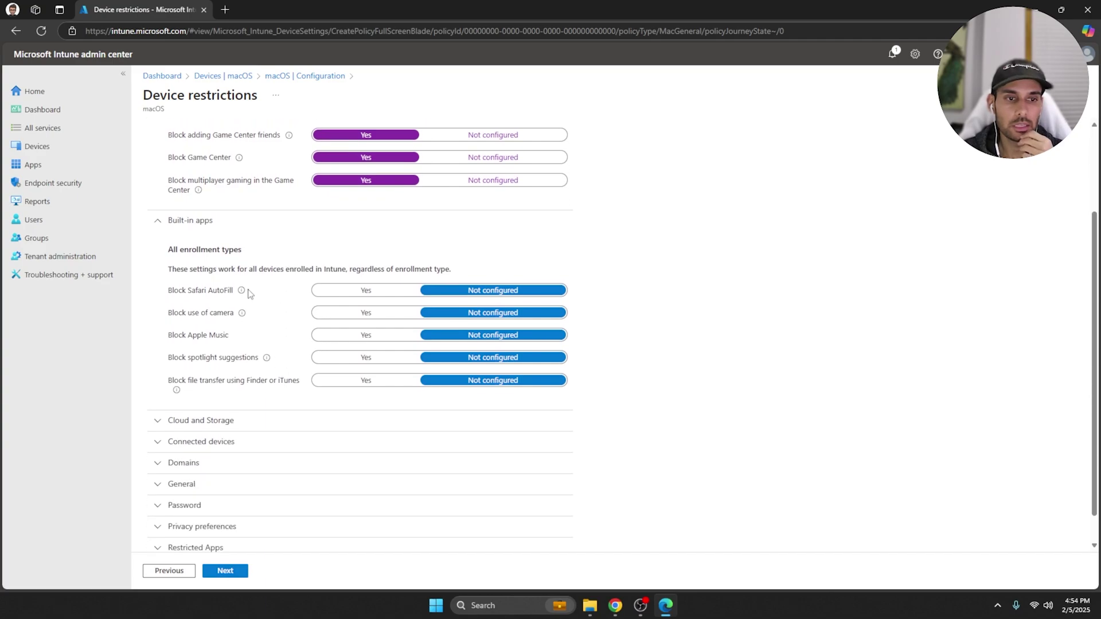
pyautogui.click(232, 418)
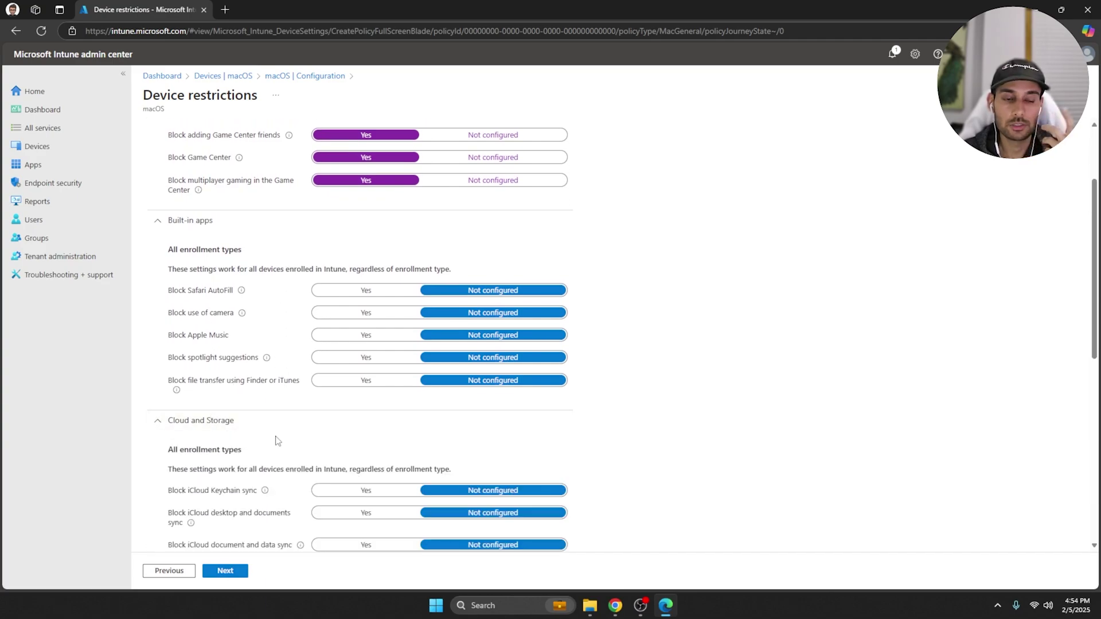
pyautogui.scroll(-2, 277, 440)
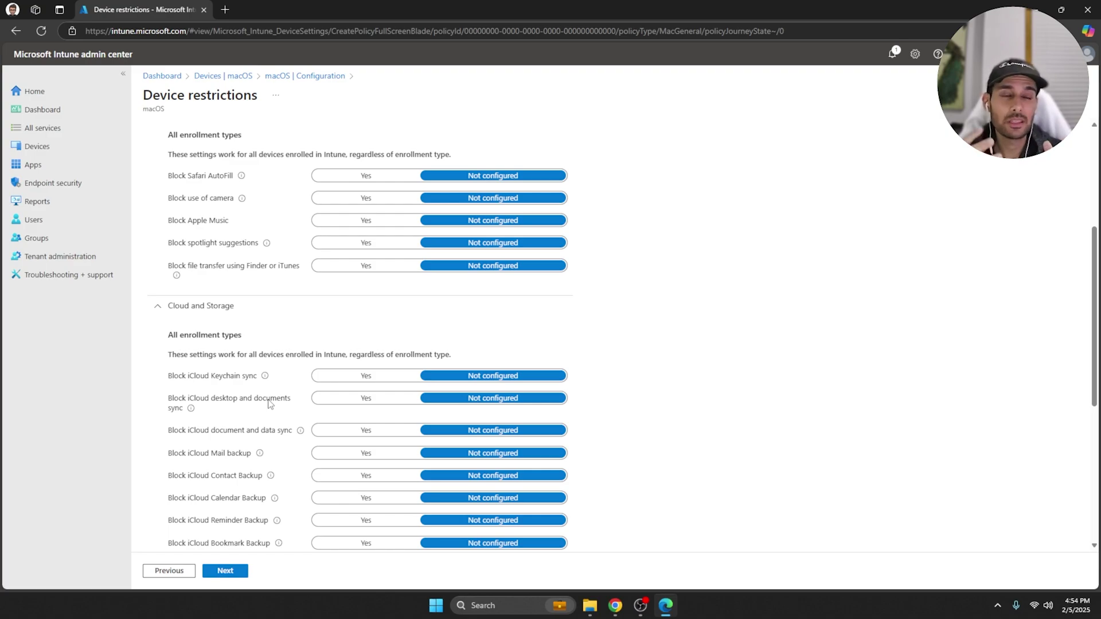
pyautogui.scroll(2, 269, 404)
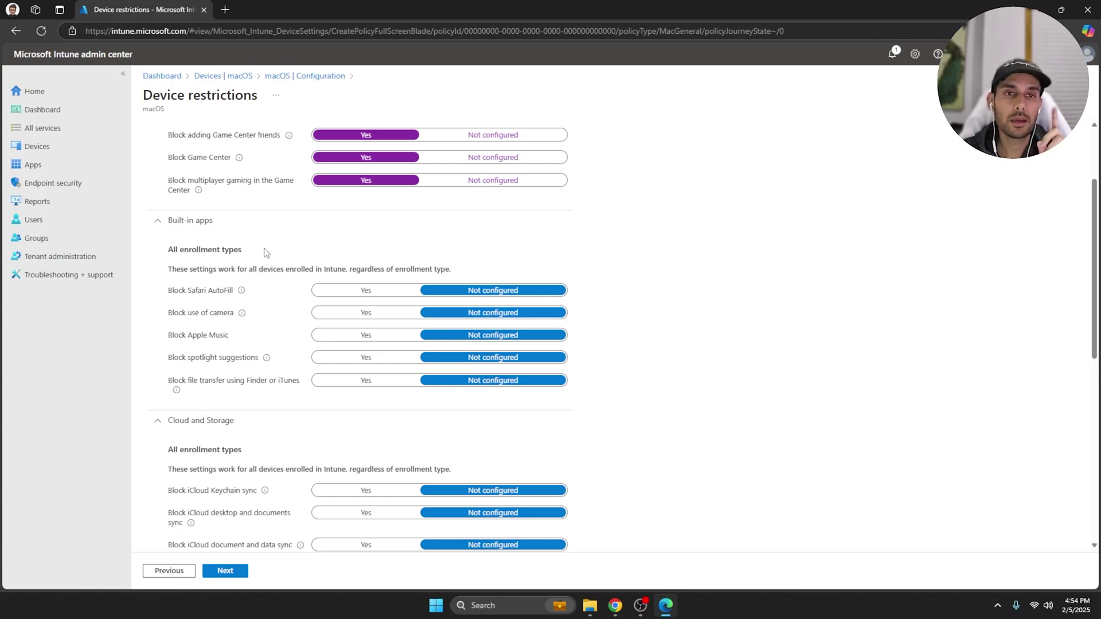
pyautogui.scroll(-2, 277, 268)
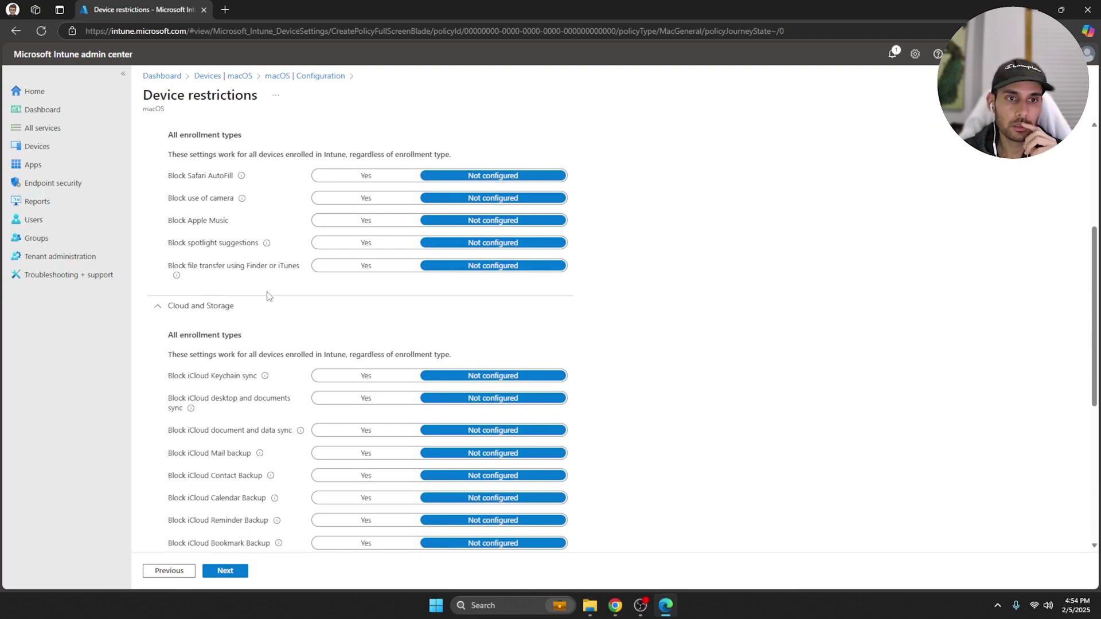
pyautogui.scroll(2, 254, 274)
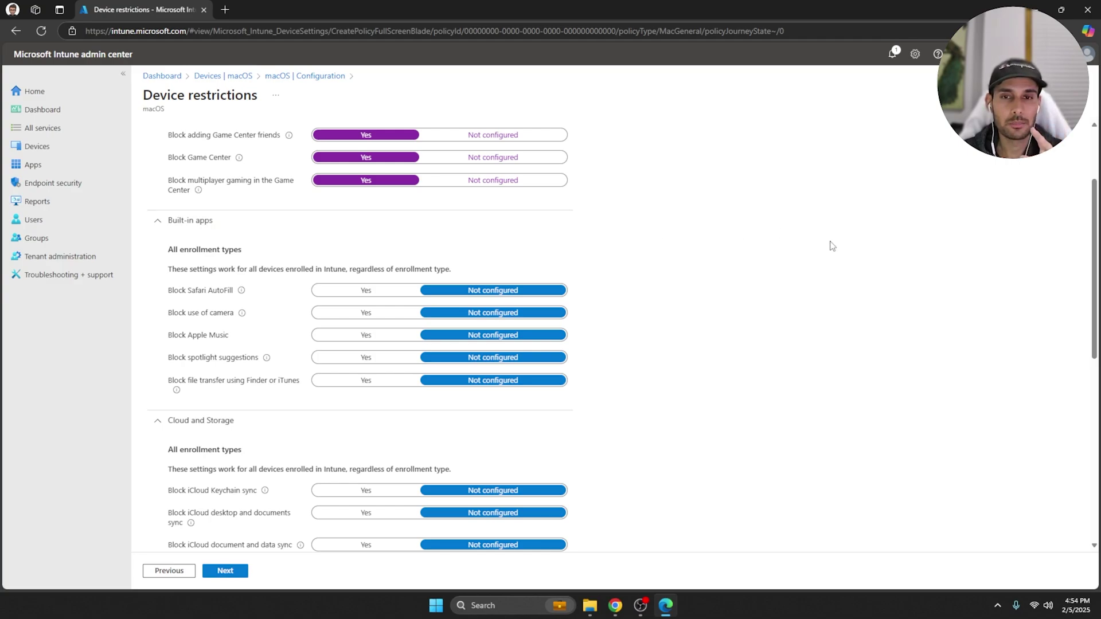
pyautogui.scroll(-3, 221, 244)
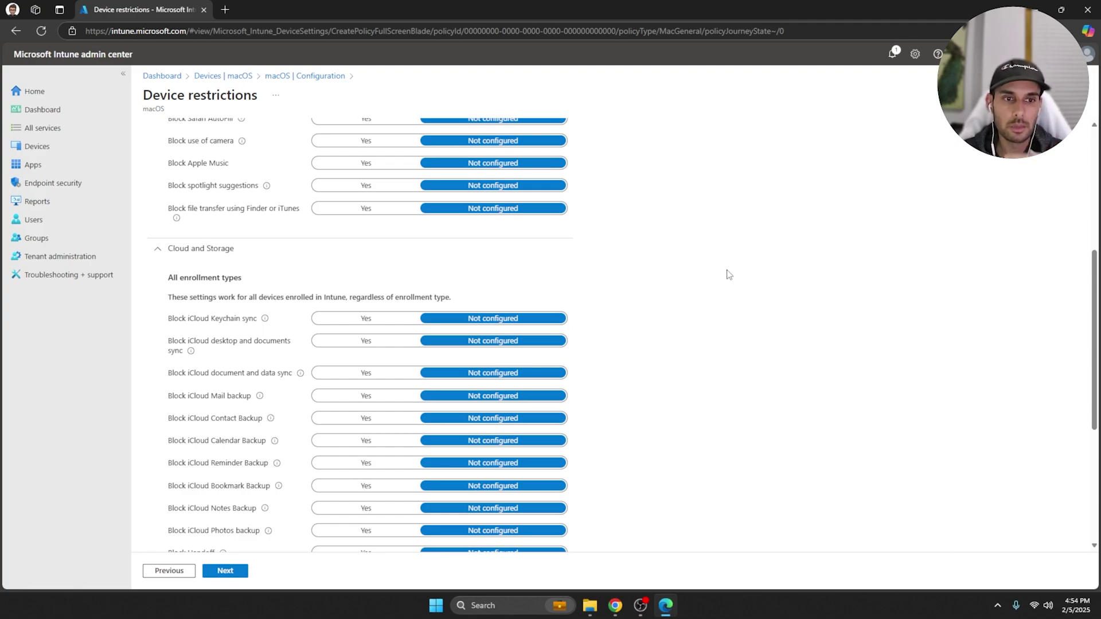
pyautogui.scroll(-2, 734, 274)
pyautogui.scroll(-2, 728, 265)
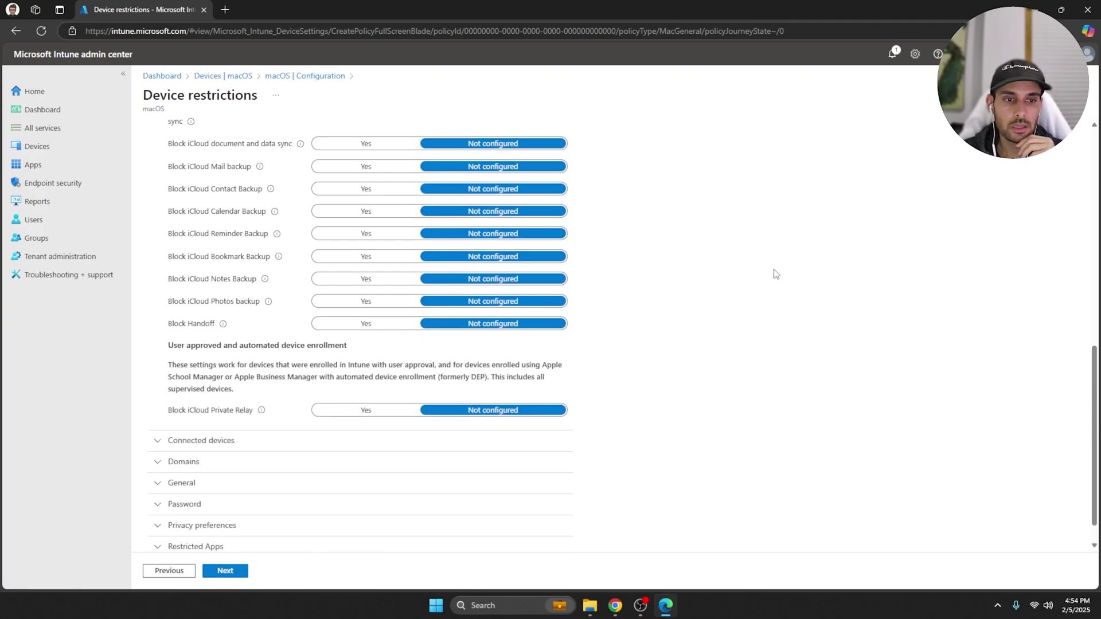
pyautogui.scroll(-1, 406, 430)
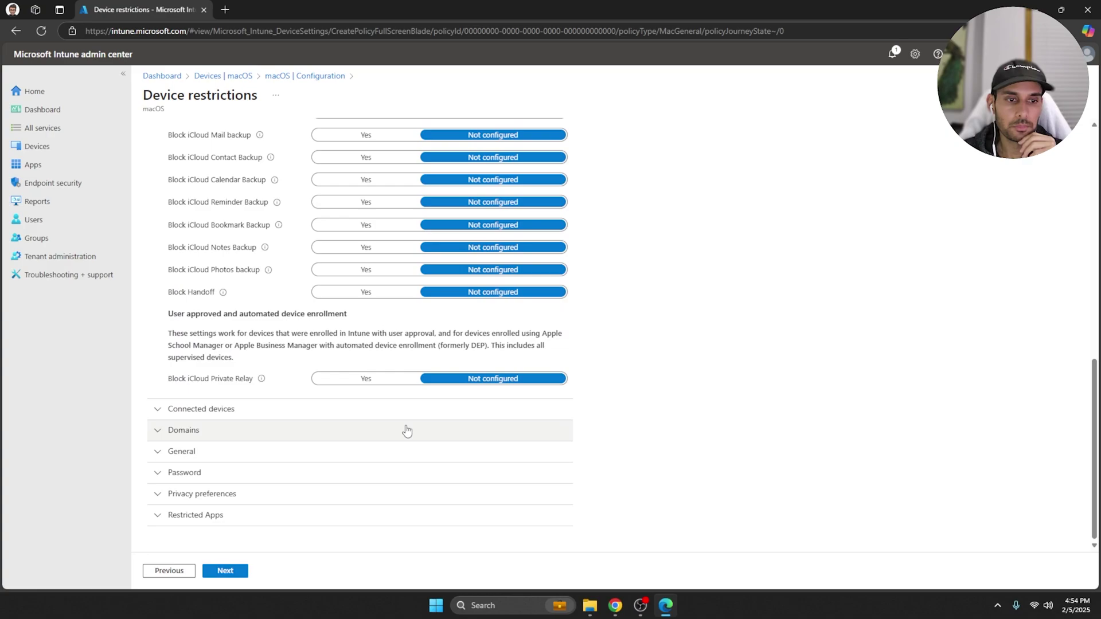
pyautogui.click(172, 411)
pyautogui.scroll(-2, 363, 321)
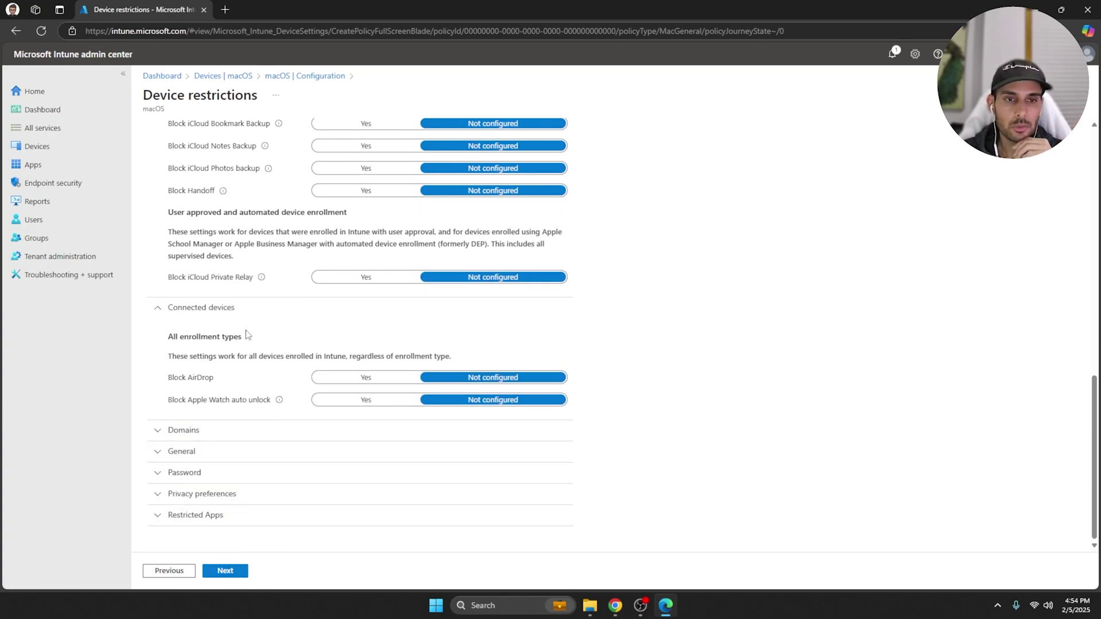
pyautogui.scroll(1, 289, 283)
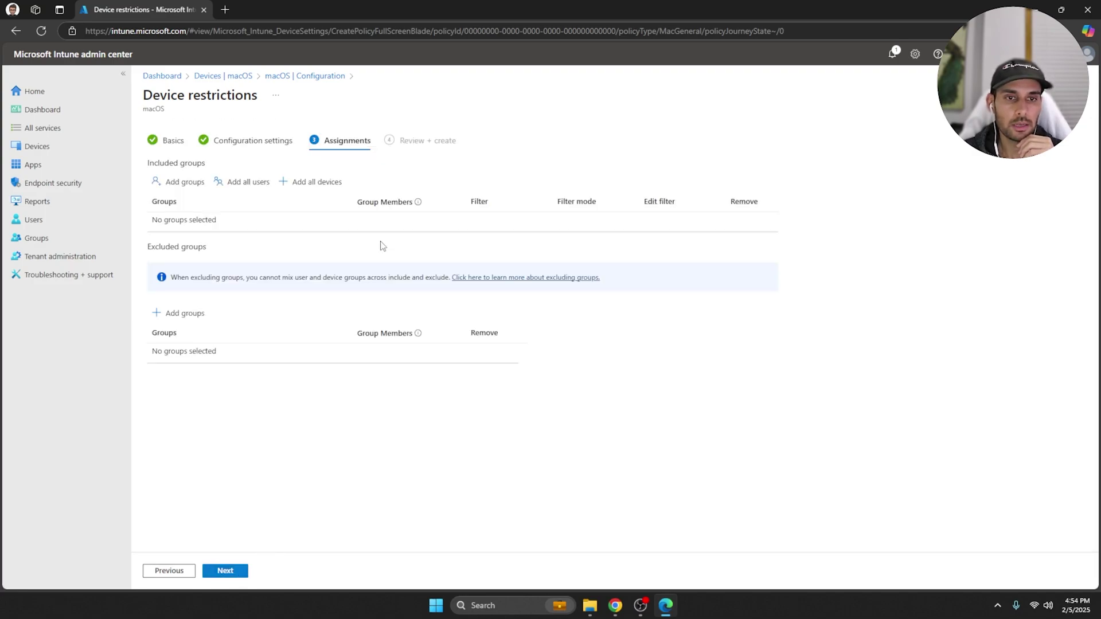
# Step: Include the Intune MacOS devices (Test group) and create the Appstore - TEST2 policy
pyautogui.click(180, 182)
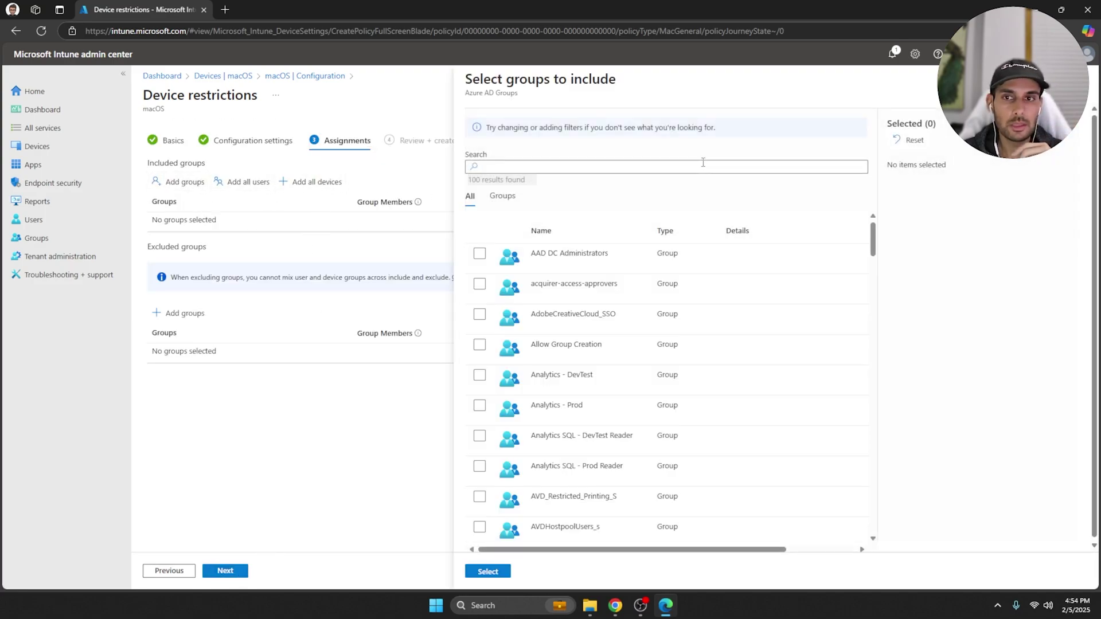
pyautogui.click(631, 166)
pyautogui.click(580, 192)
pyautogui.click(557, 385)
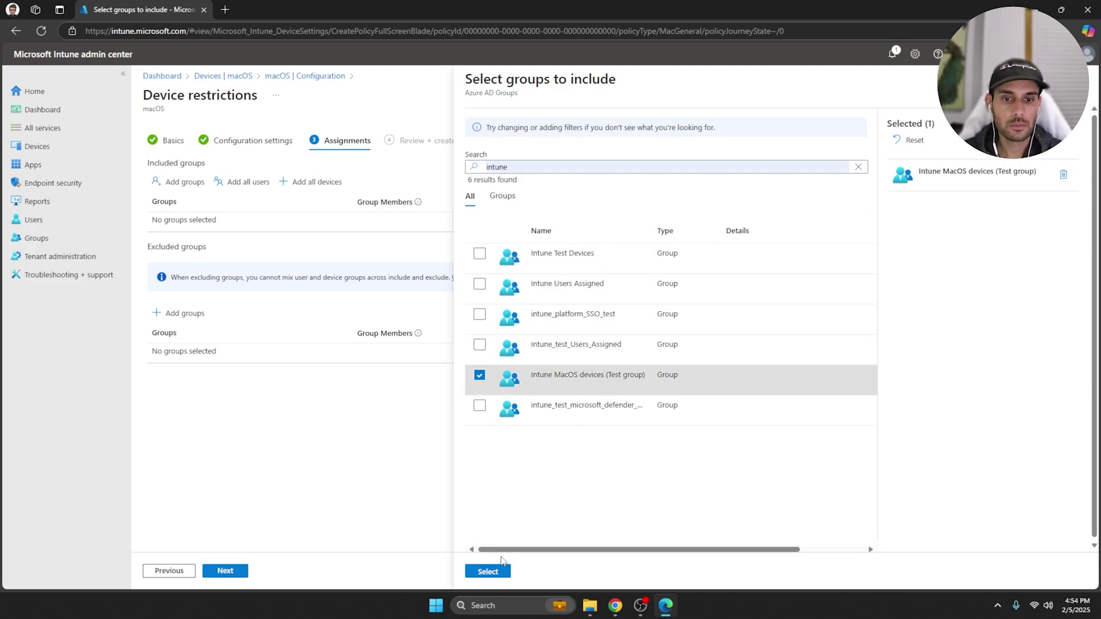
pyautogui.click(493, 572)
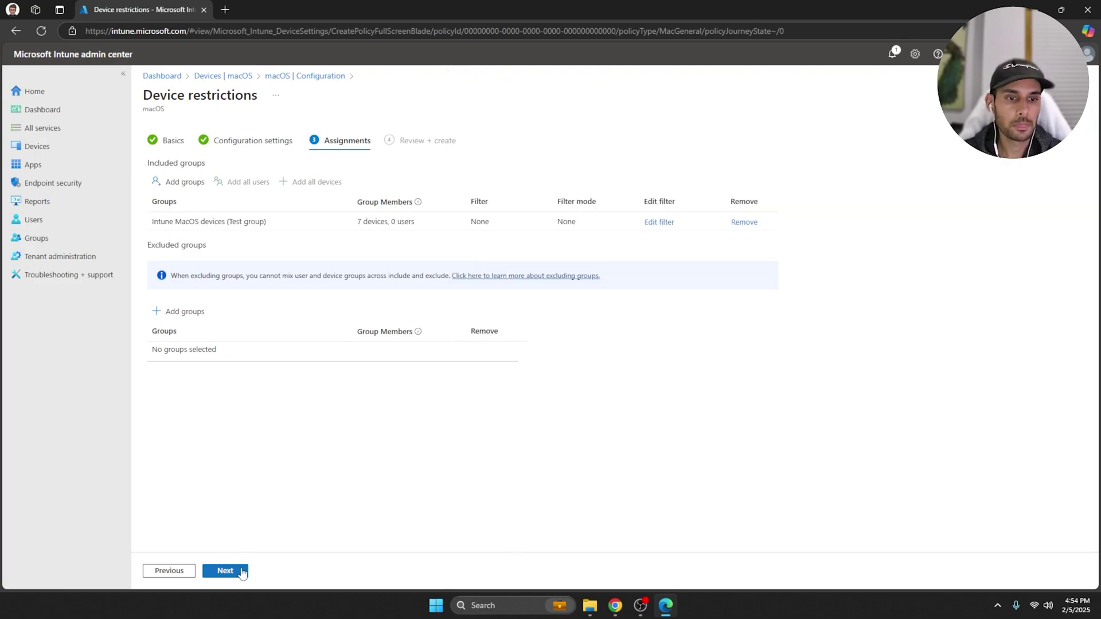
pyautogui.click(240, 571)
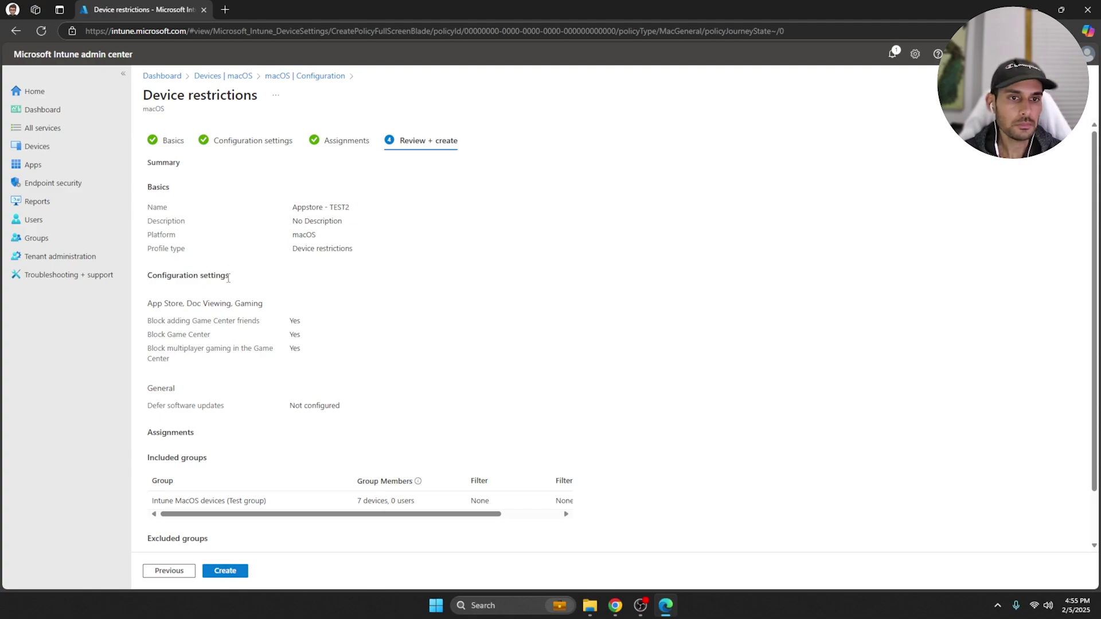
pyautogui.click(225, 570)
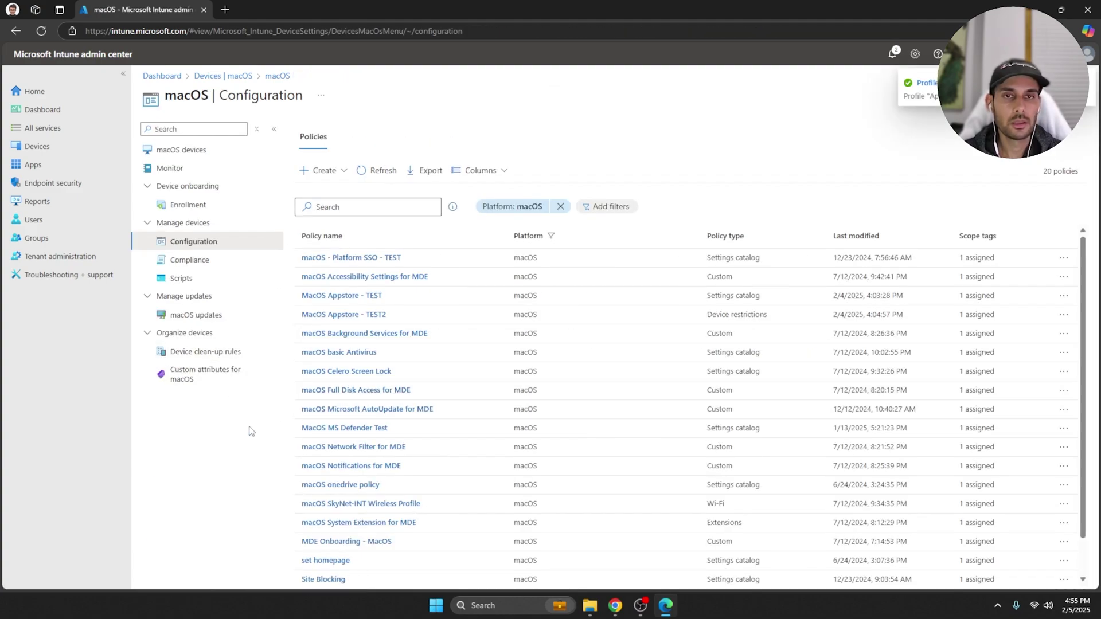